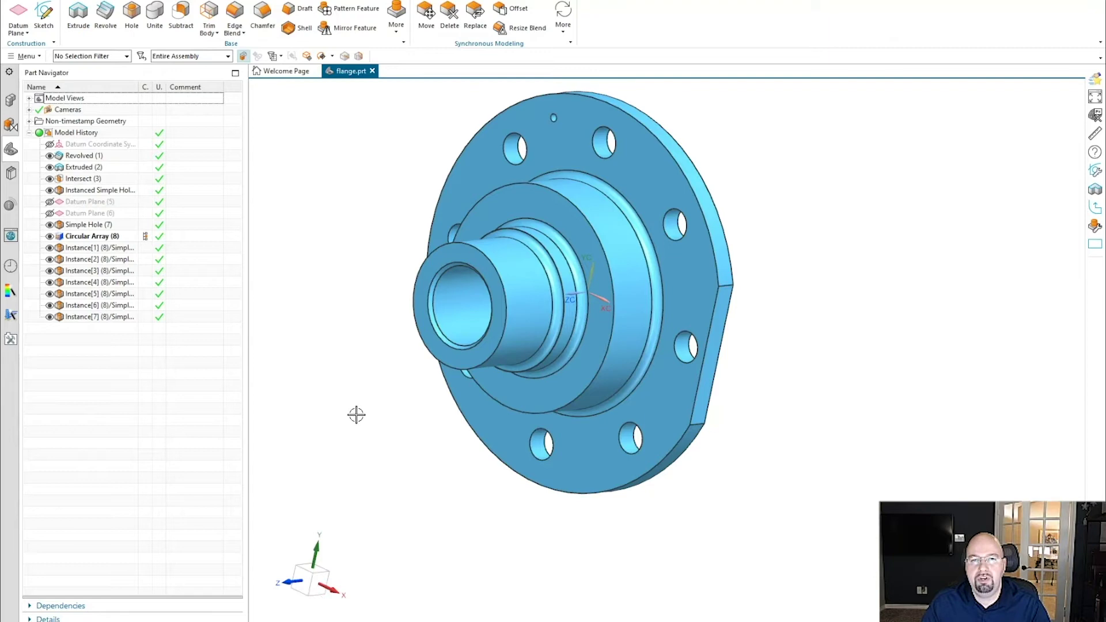
Step: Orbit the flange with a middle-mouse drag to a new oblique viewing angle
mouse_move(363, 429)
middle_down()
mouse_move(377, 464)
mouse_move(461, 496)
middle_up()
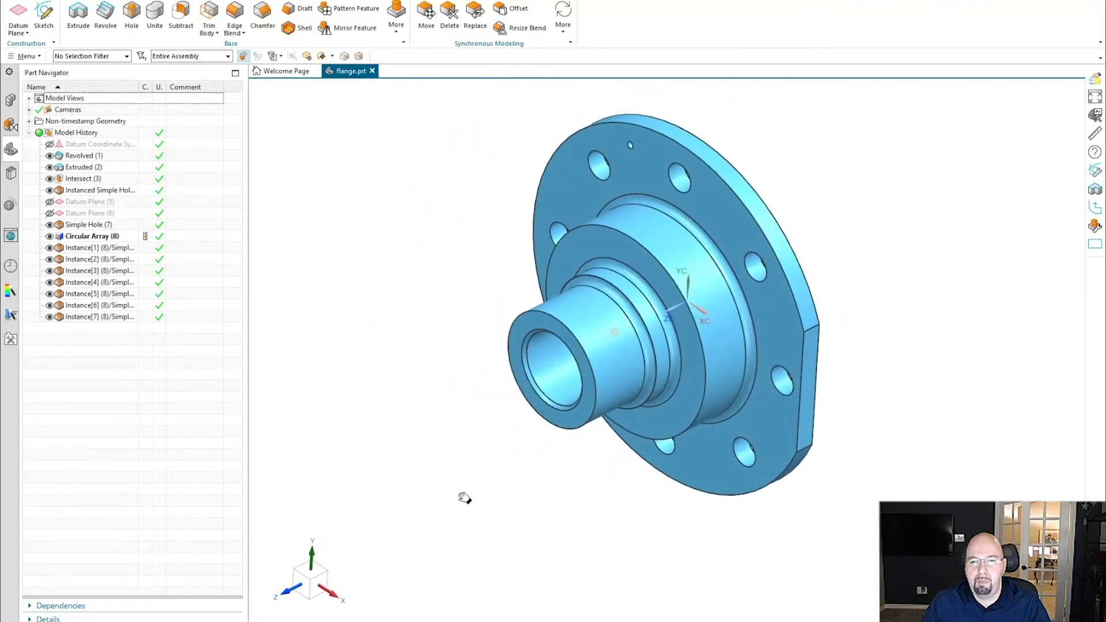
Step: View the flange from Front, Right, trimetric (Home) and Front again, then orbit to an oblique angle
click(297, 579)
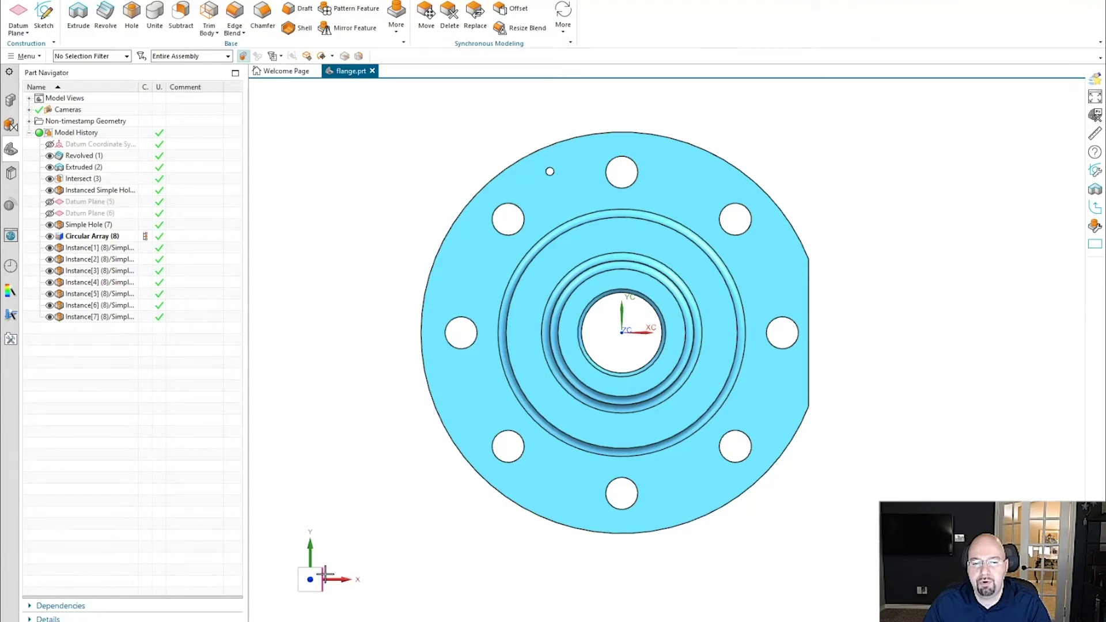
click(324, 576)
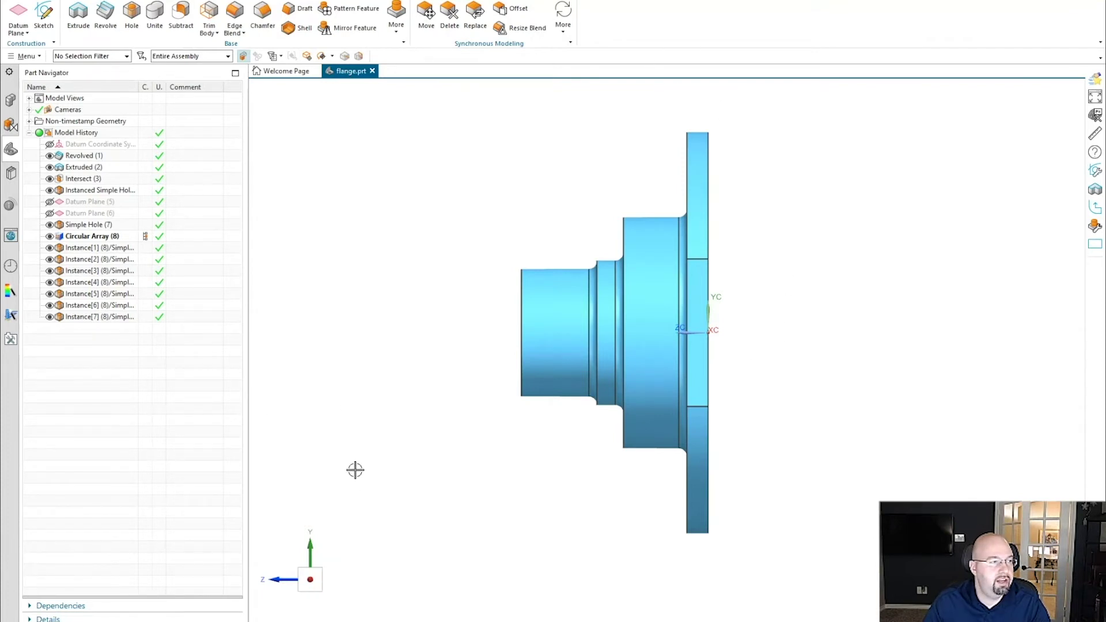
key(Home)
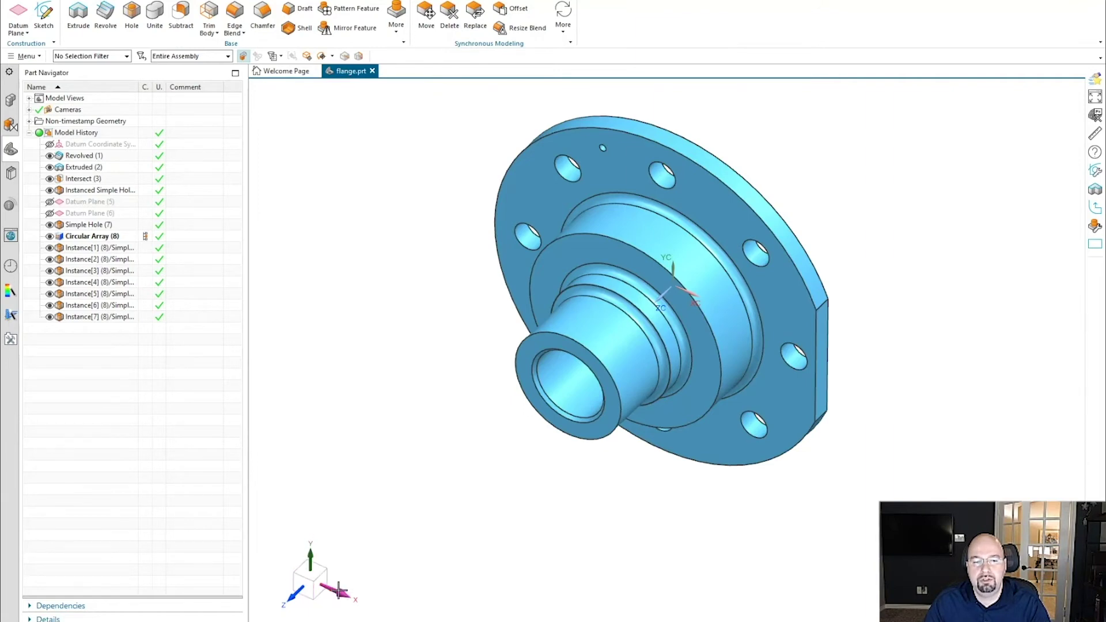
click(308, 586)
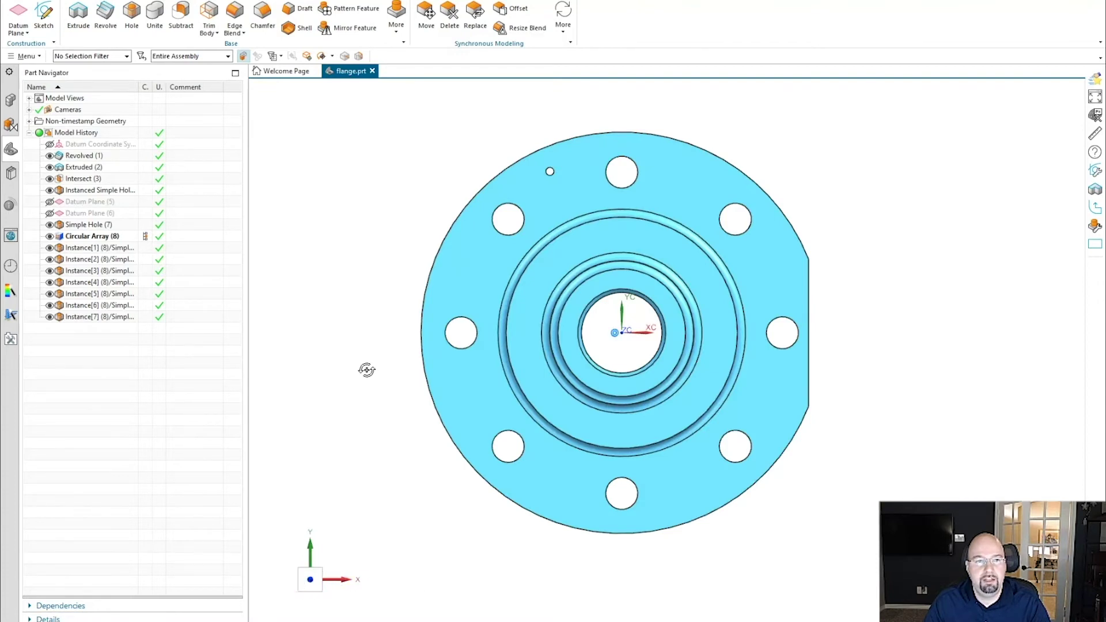
mouse_move(365, 368)
middle_down()
mouse_move(351, 389)
mouse_move(358, 361)
middle_up()
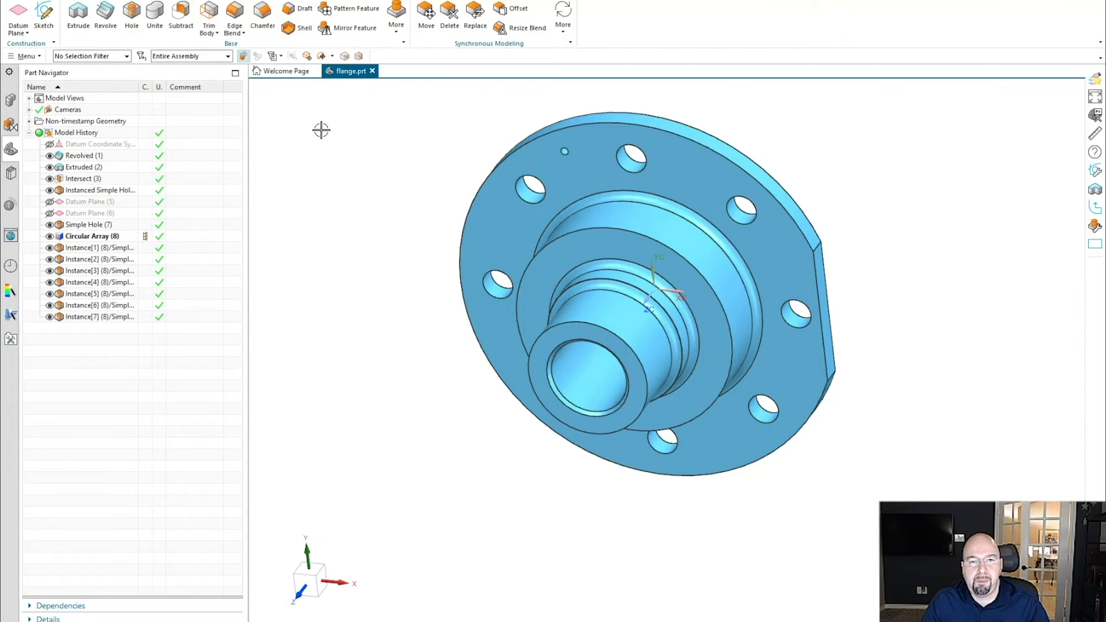
Step: Preselect the revolved flange body, bring up its QuickPick list, and move the list to the top right
click(684, 231)
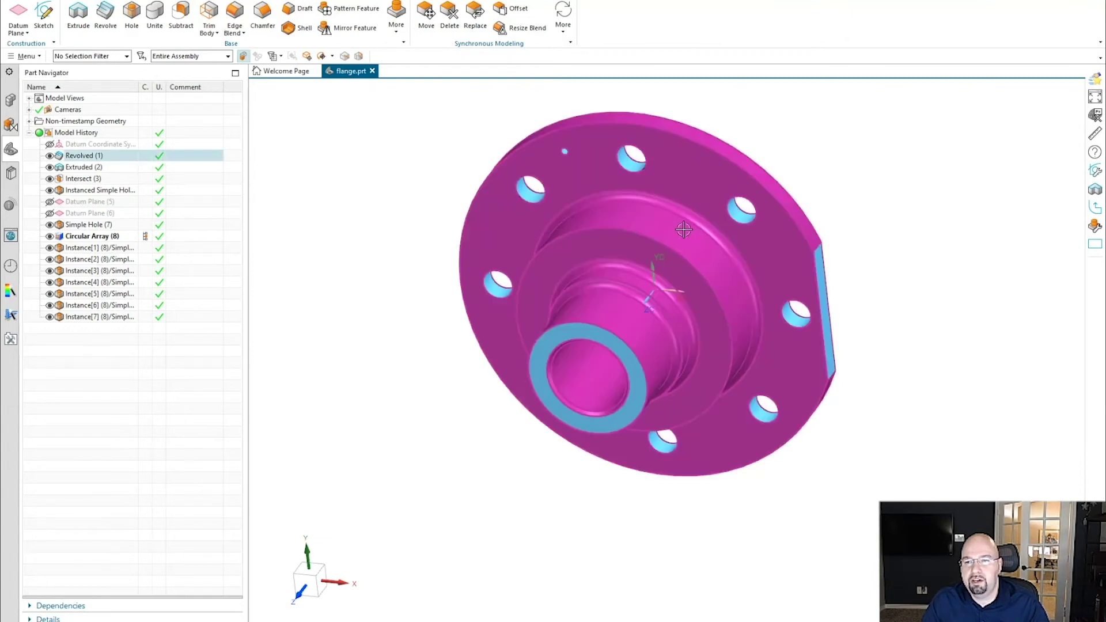
click(684, 230)
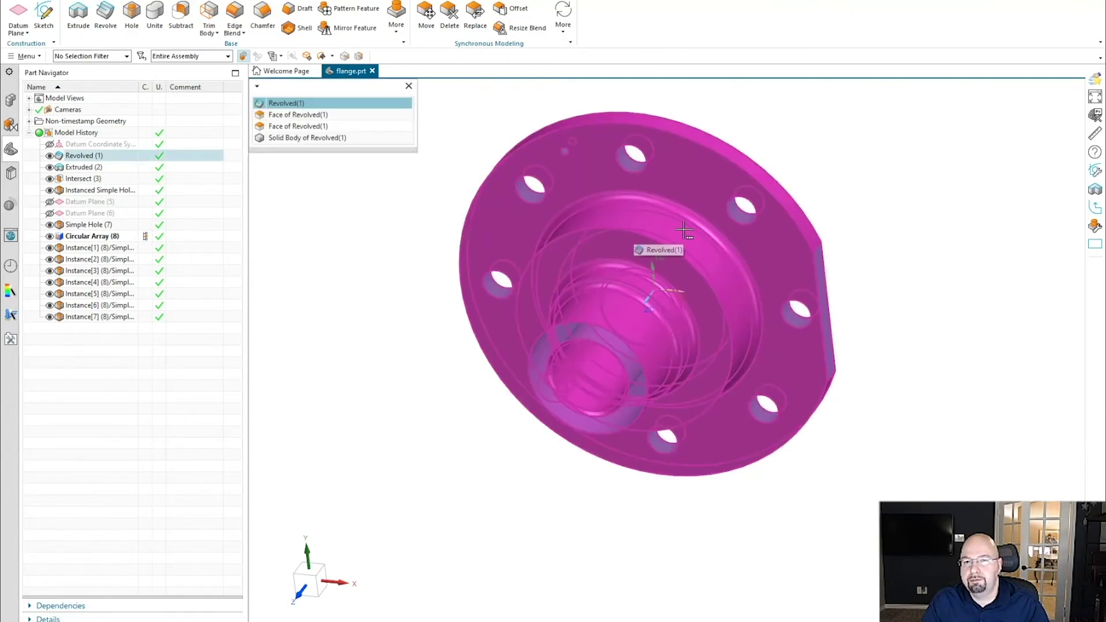
drag(324, 91, 986, 95)
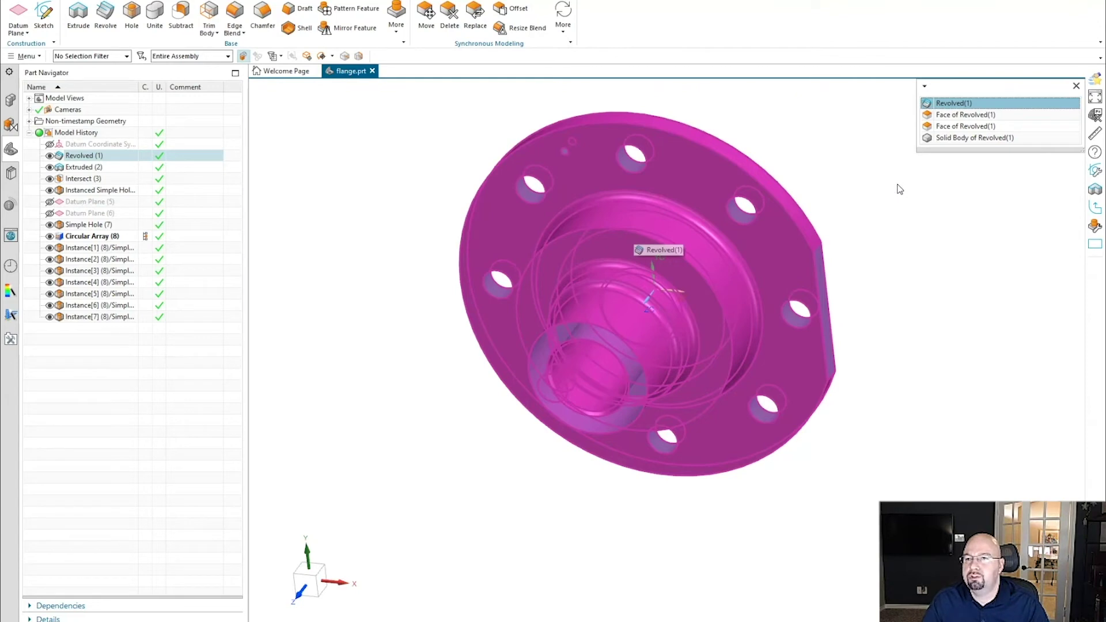
click(923, 88)
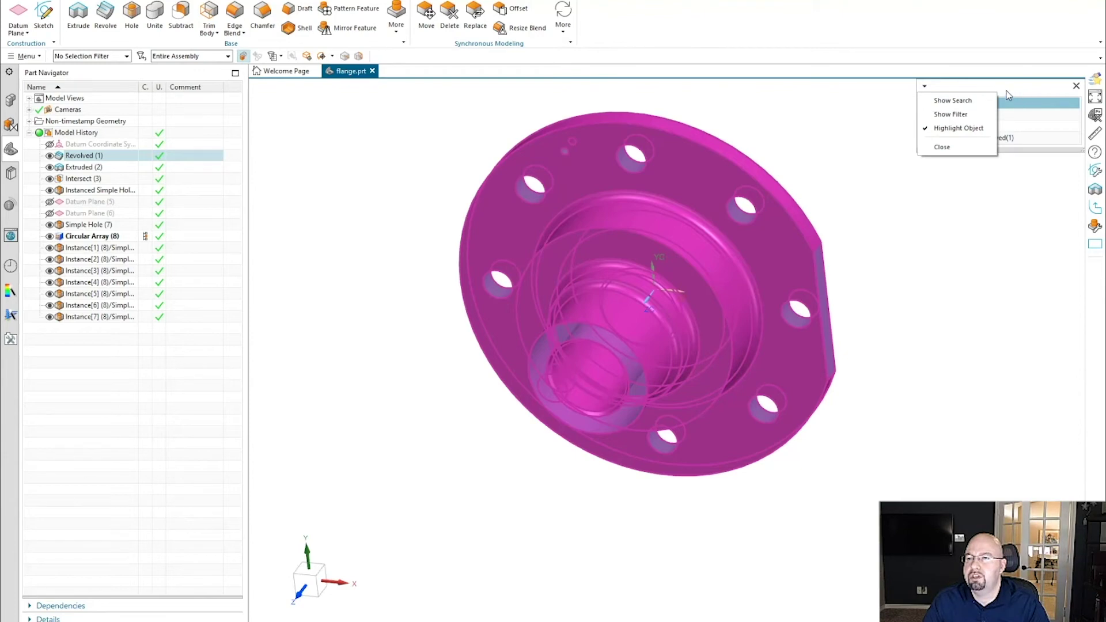
click(929, 104)
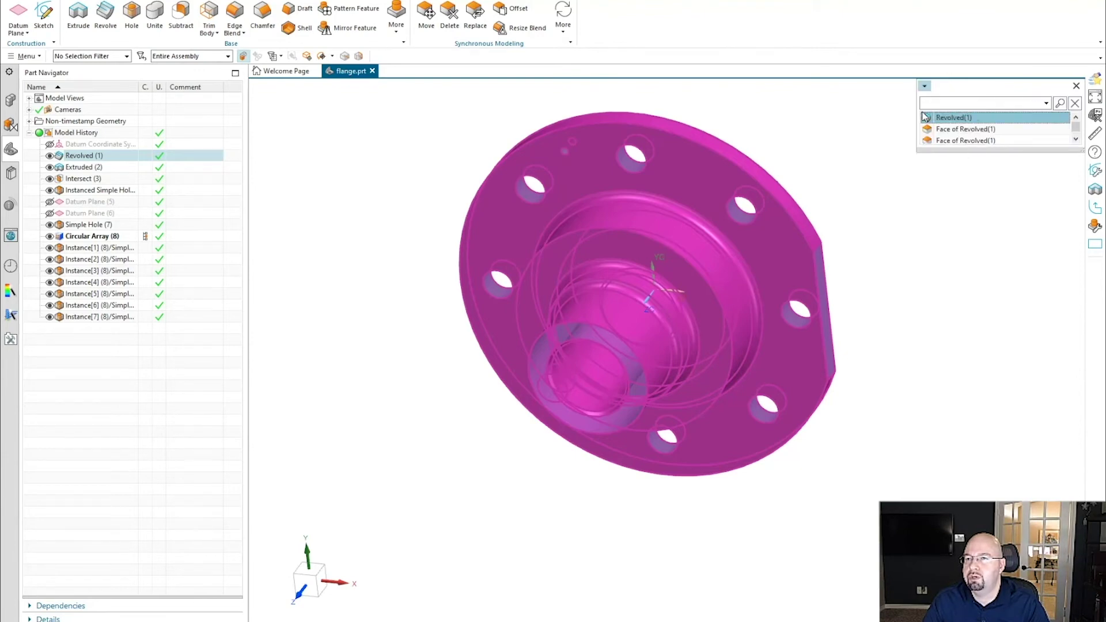
click(924, 85)
click(959, 101)
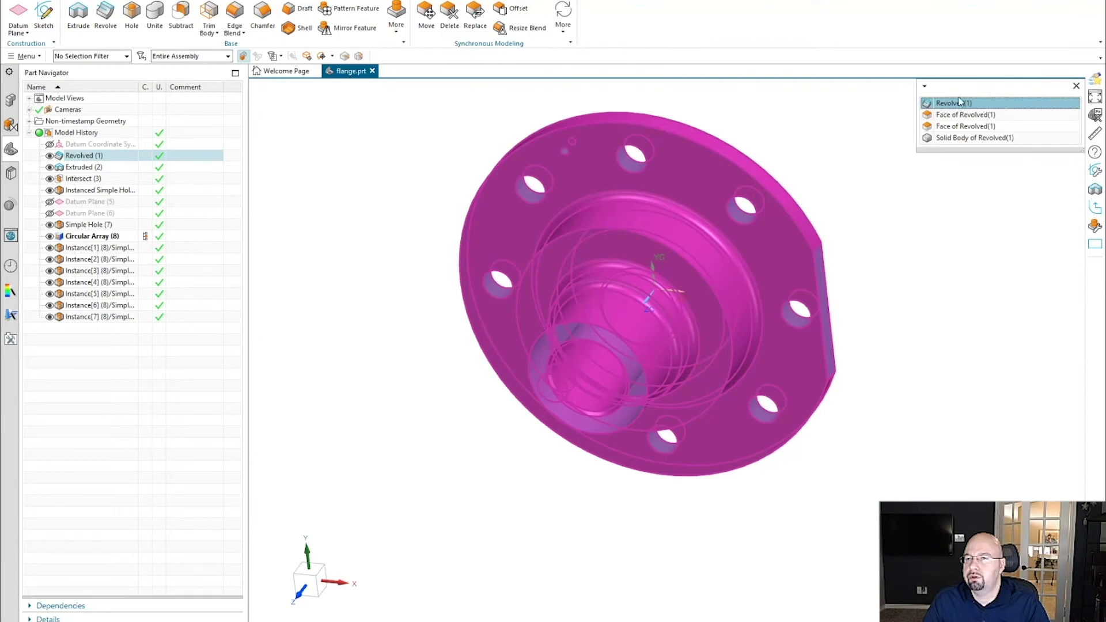
click(924, 86)
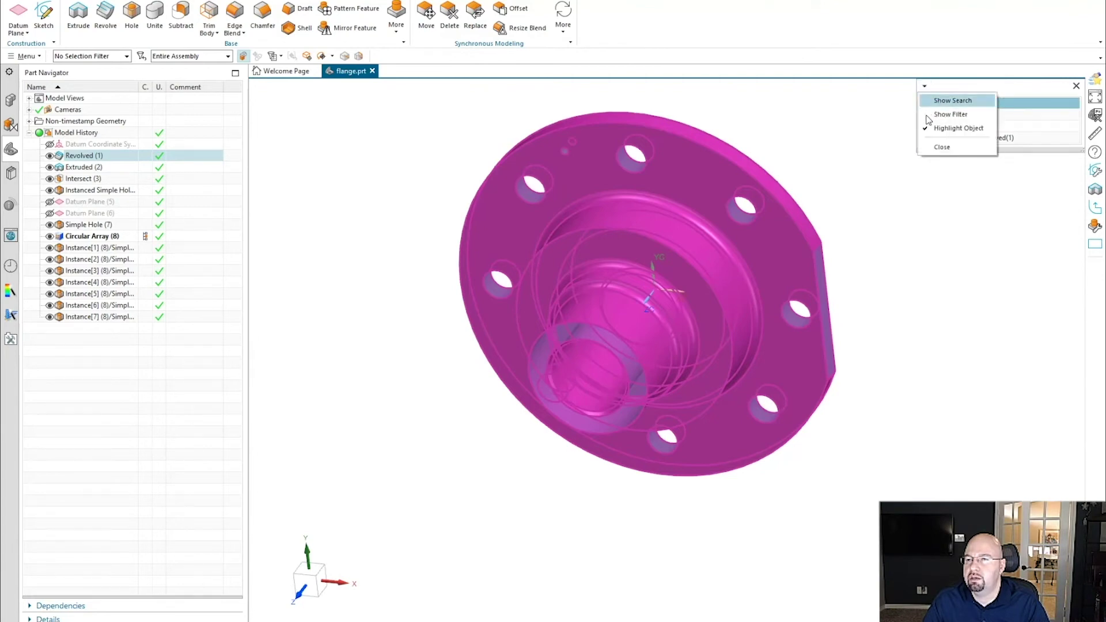
click(1019, 92)
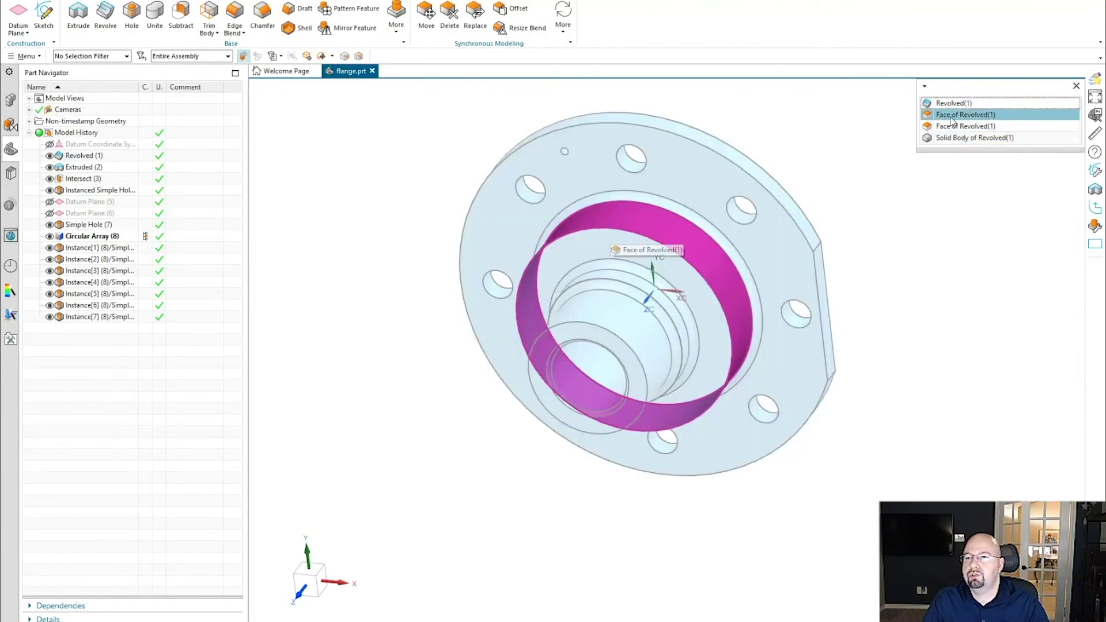
Step: Pick Face of Revolved(1), orbit slightly, pick Solid Body of Revolved(1) from QuickPick, then clear the selection
click(948, 115)
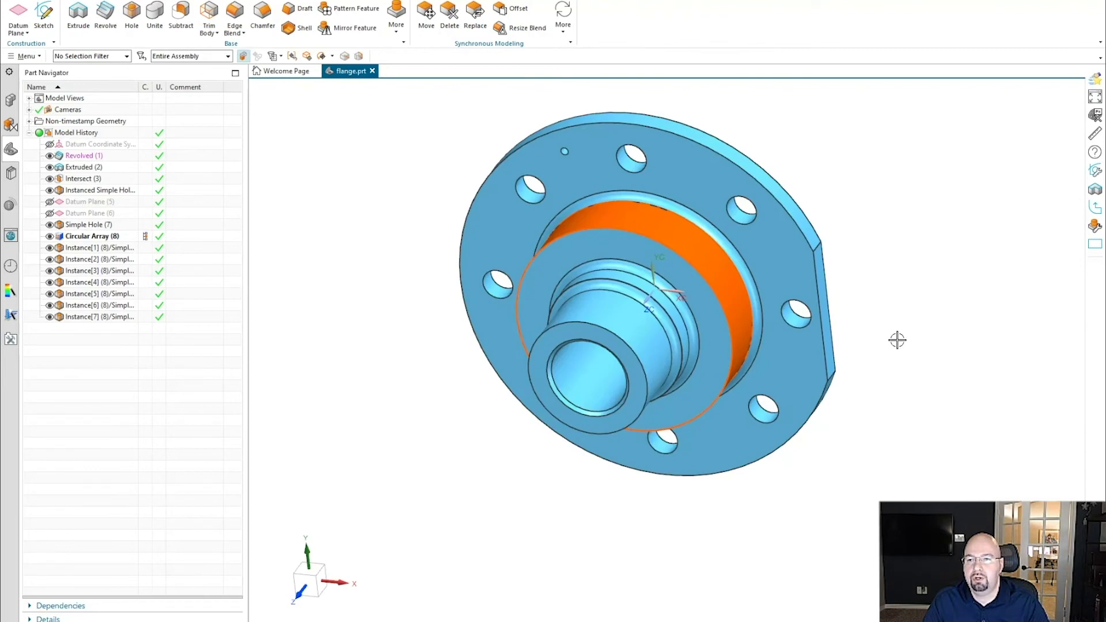
mouse_move(896, 338)
middle_down()
mouse_move(895, 308)
mouse_move(886, 336)
middle_up()
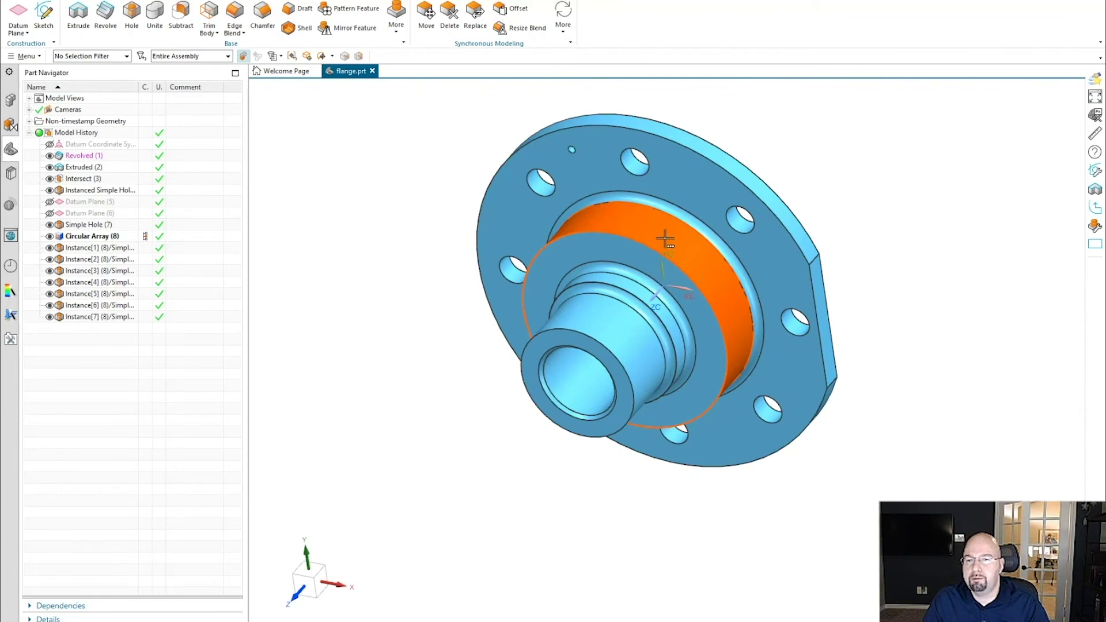
click(665, 239)
drag(968, 90, 271, 86)
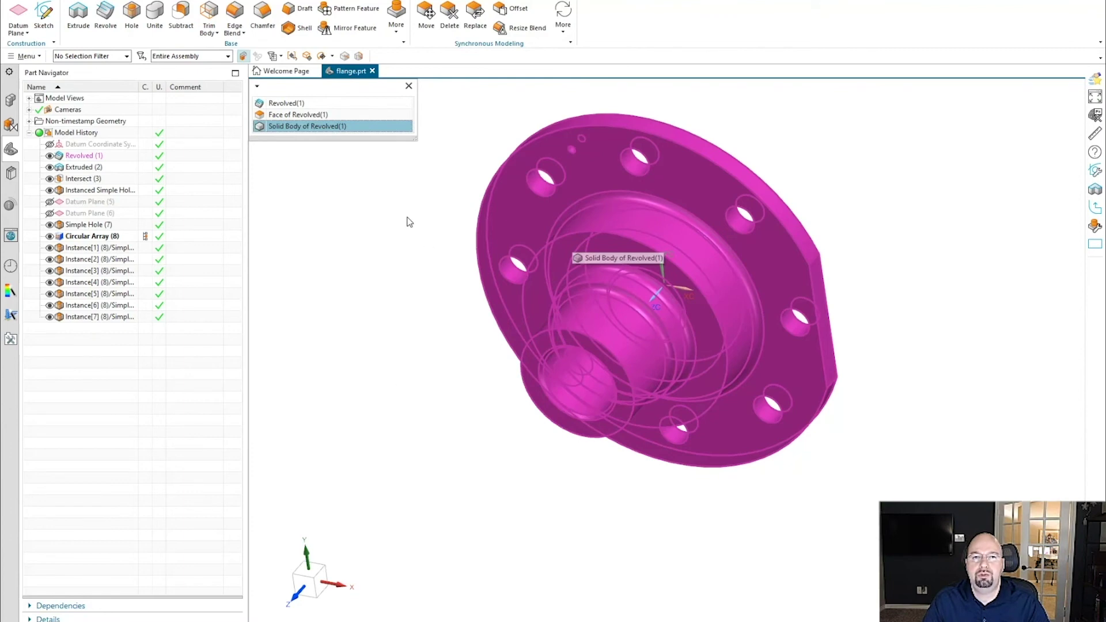
click(446, 362)
key(Escape)
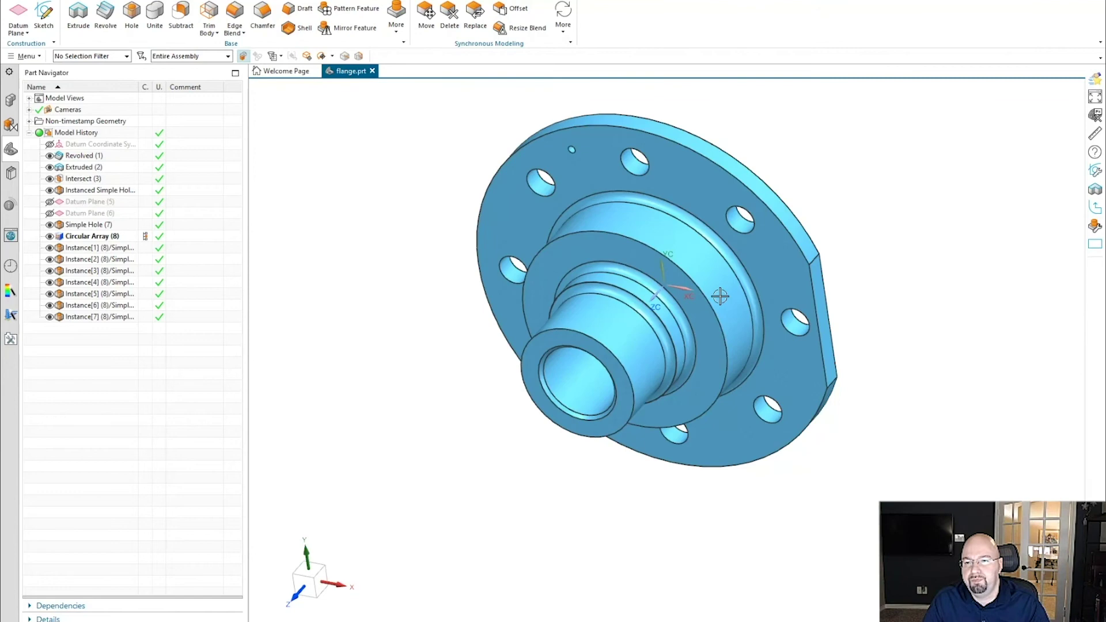
click(684, 258)
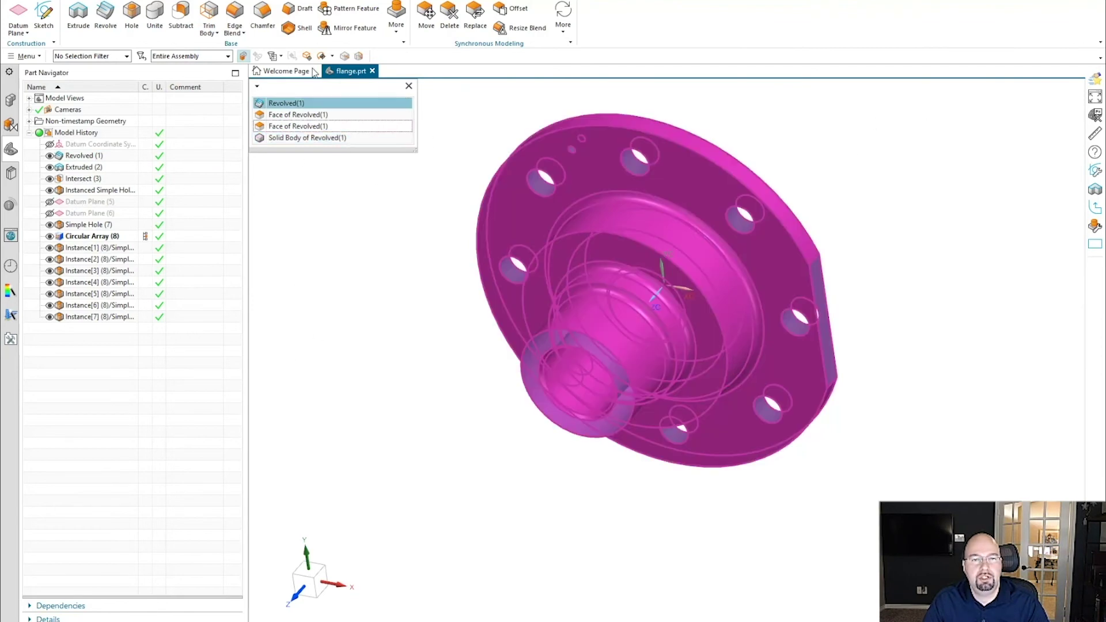
click(446, 307)
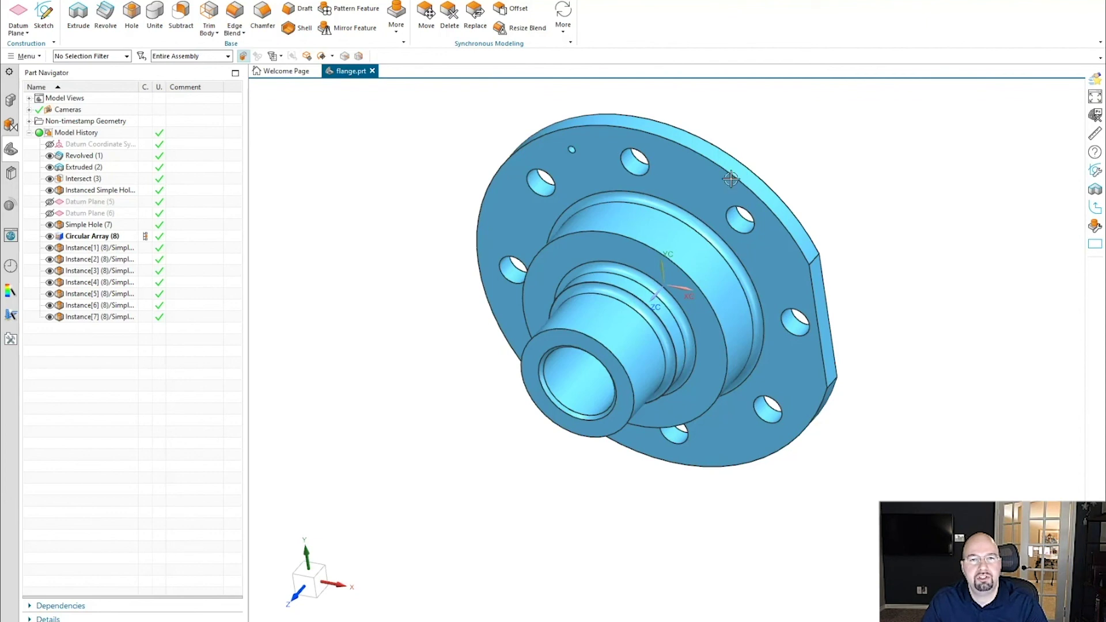
Step: Turn on Show Search and Show Filter in the revolved body's QuickPick list
click(673, 174)
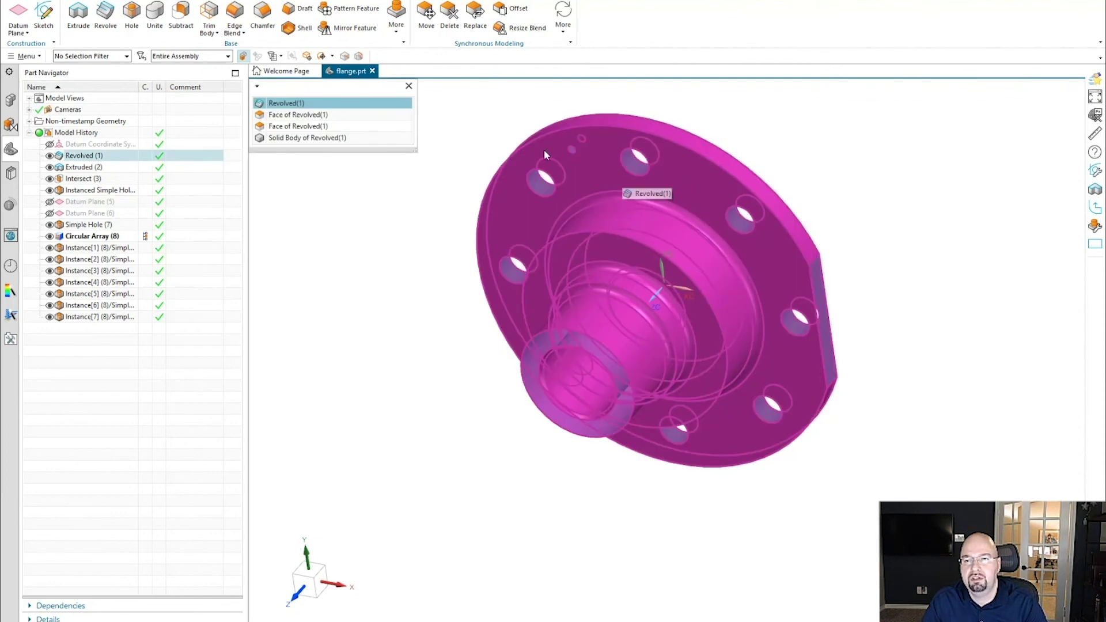
click(257, 87)
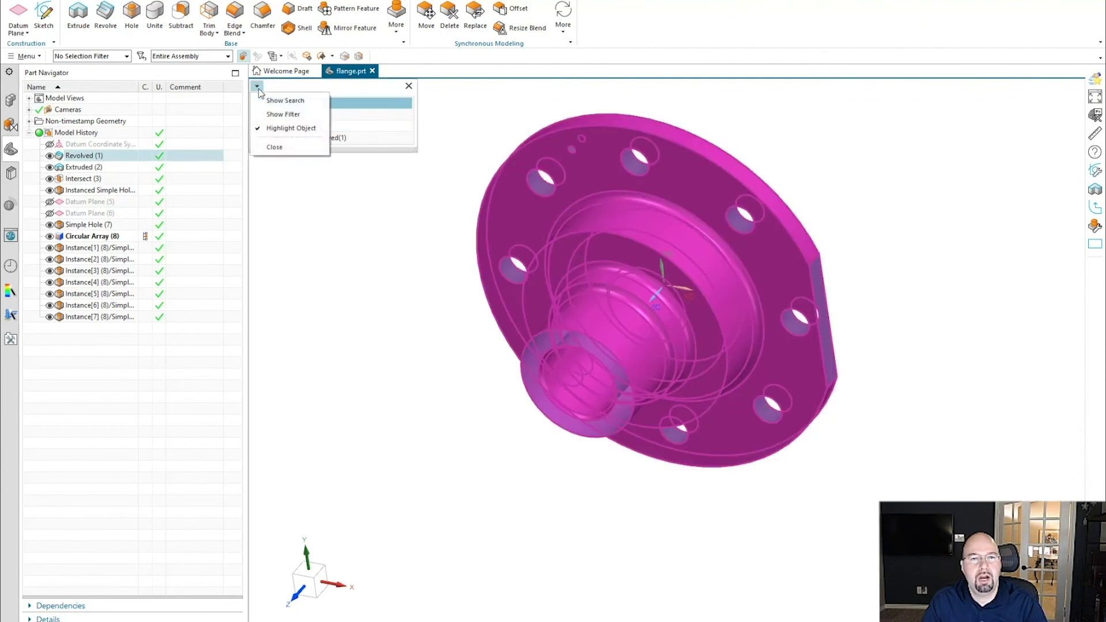
click(268, 99)
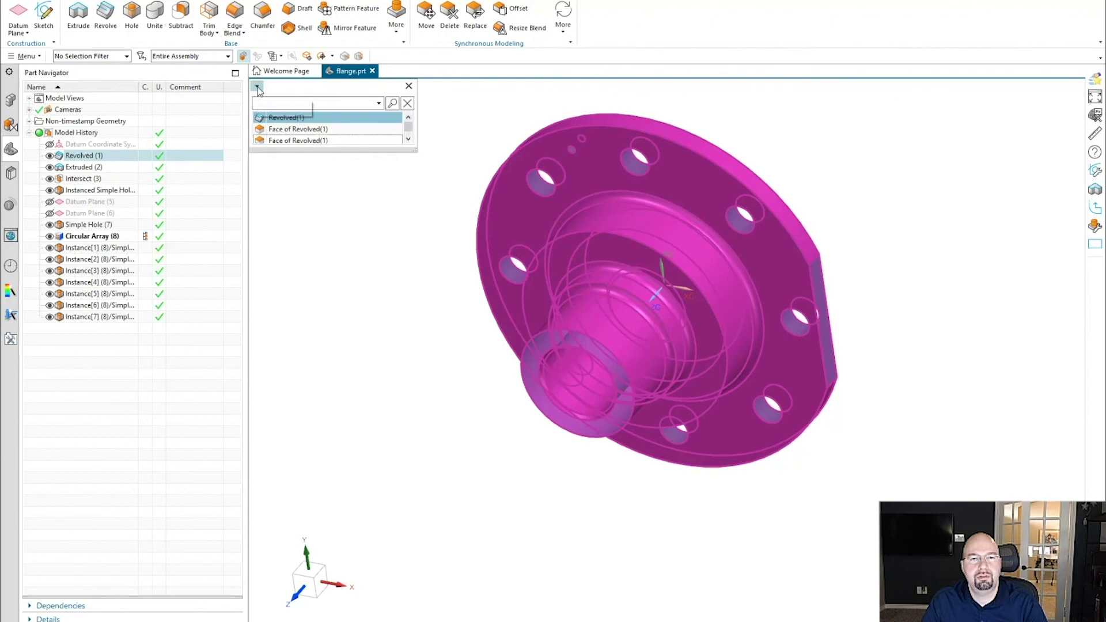
click(257, 87)
click(291, 112)
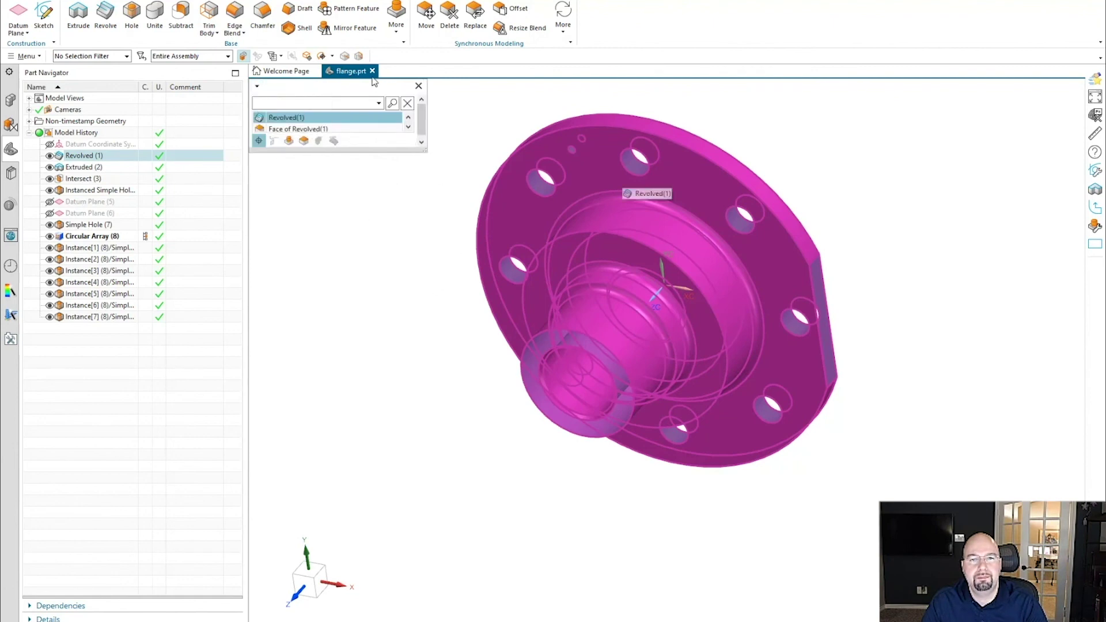
Step: Enlarge the QuickPick panel, select Revolved(1), and reopen the list to preview the solid body
drag(331, 152, 332, 247)
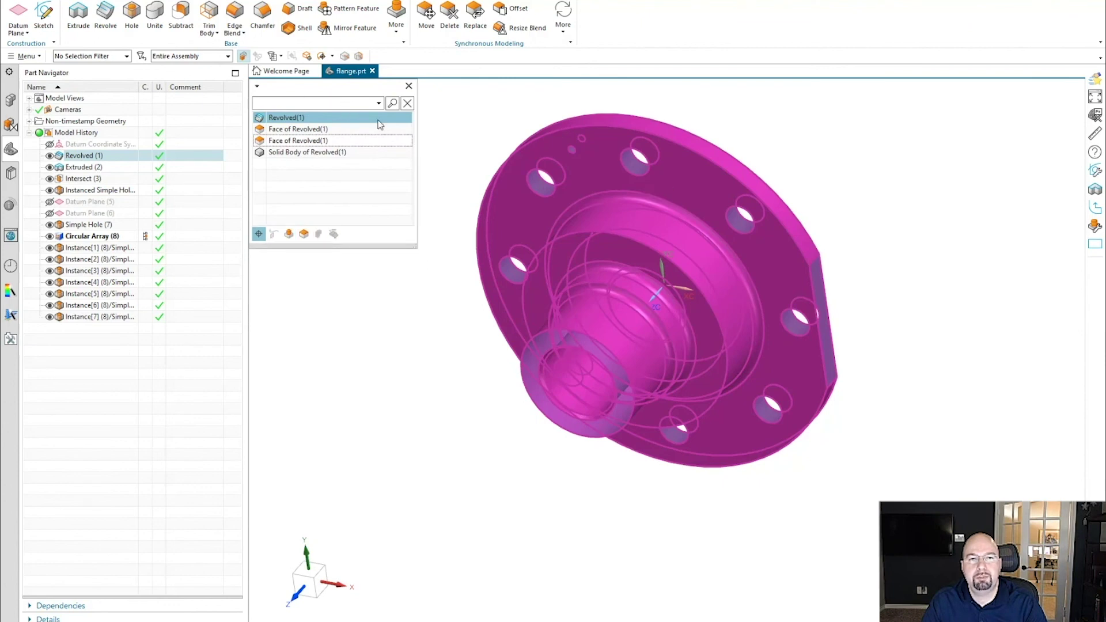
click(458, 478)
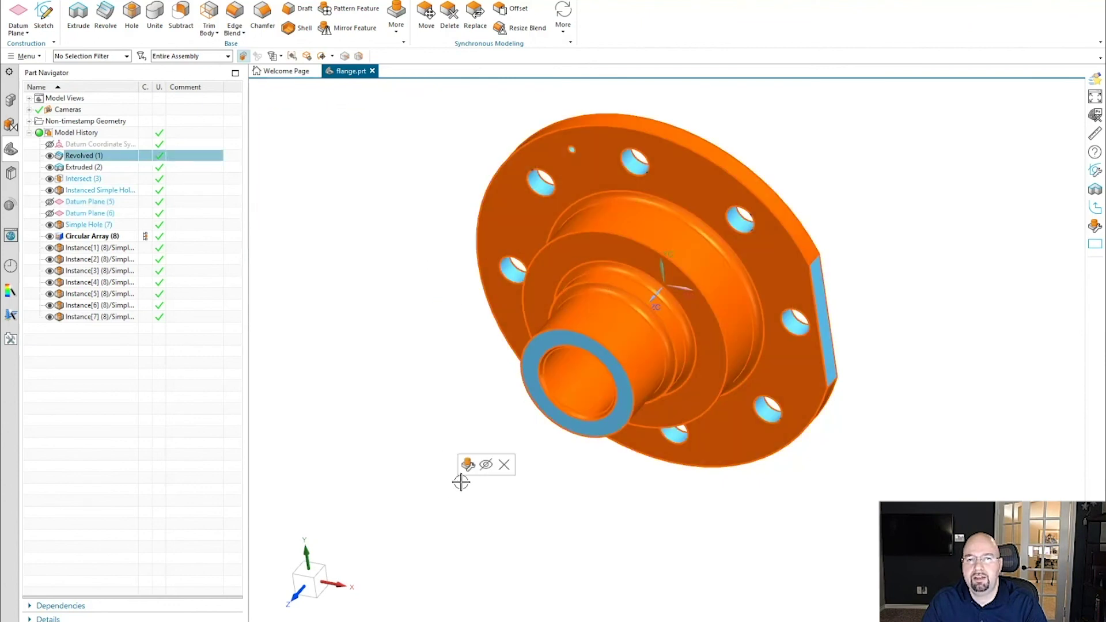
click(670, 211)
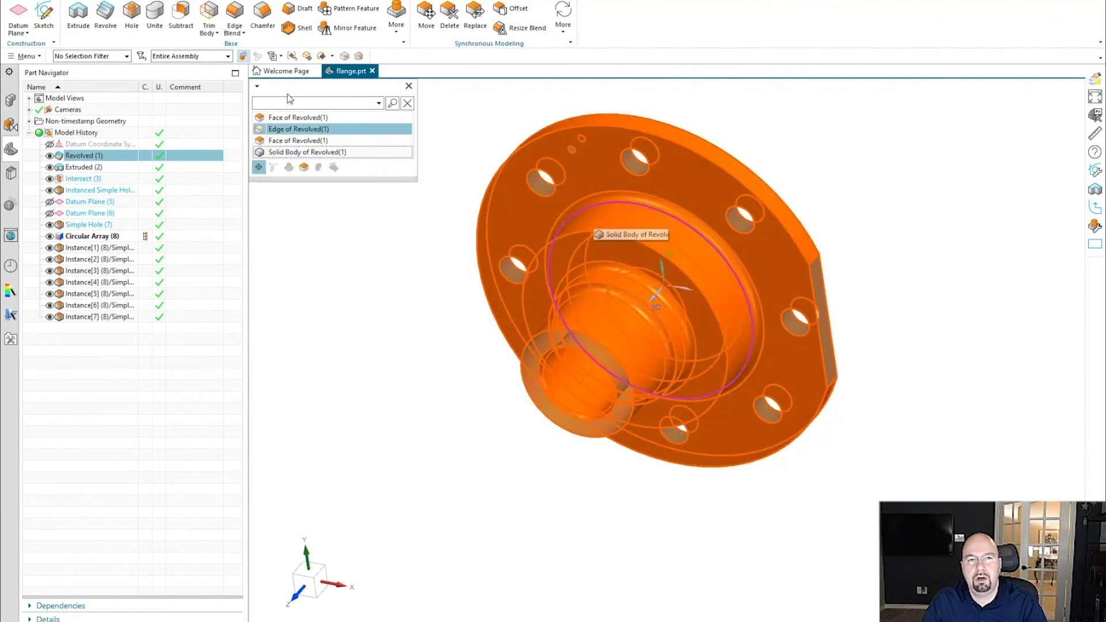